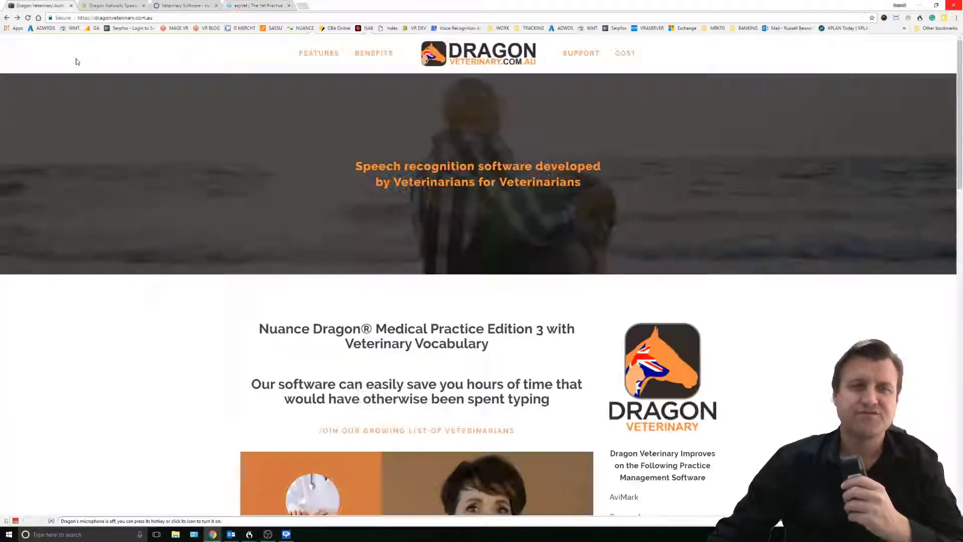
Glance at the Voice Recognition and Dragon Veterinary tabs, then go to the ezyVet website
left_click(98, 5)
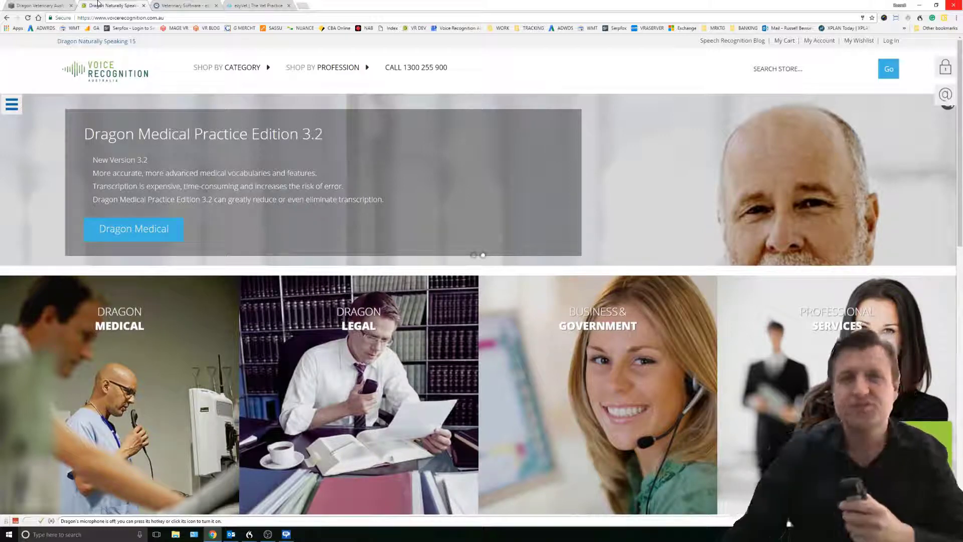
left_click(34, 6)
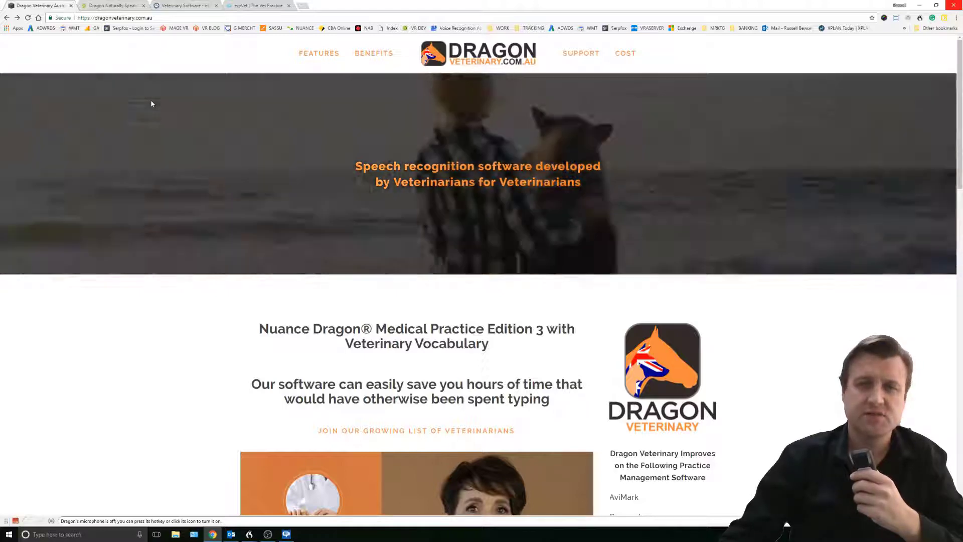
left_click(179, 5)
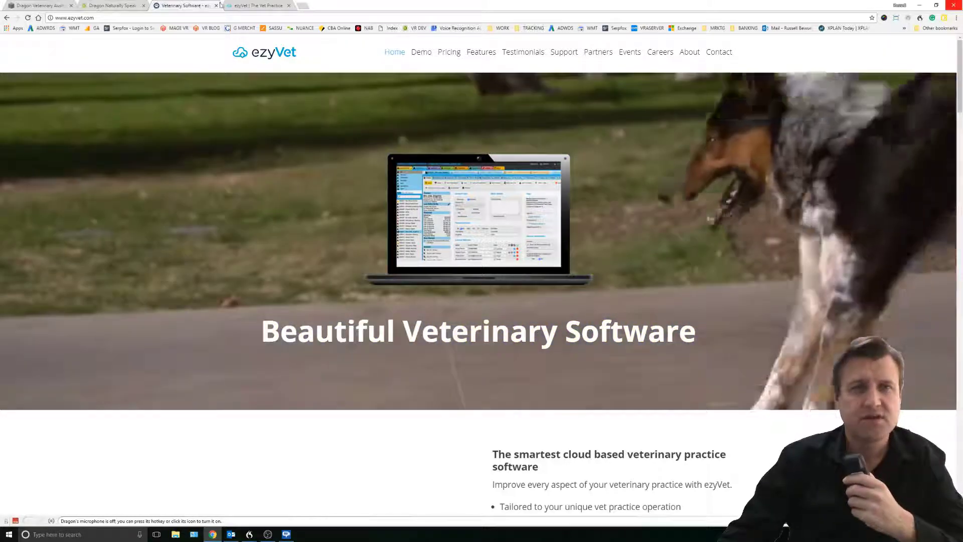
Switch to the 'ezyVet | The Vet Practice' tab showing Ginger's record
left_click(244, 5)
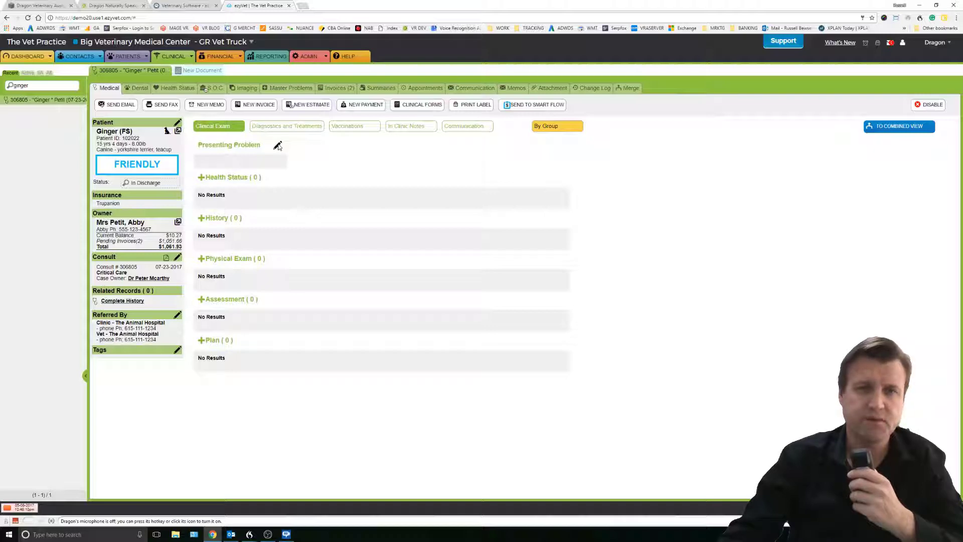
Edit Presenting Problem and dictate the four-year-old Golden retriever's vomiting and diarrhoea history
left_click(279, 146)
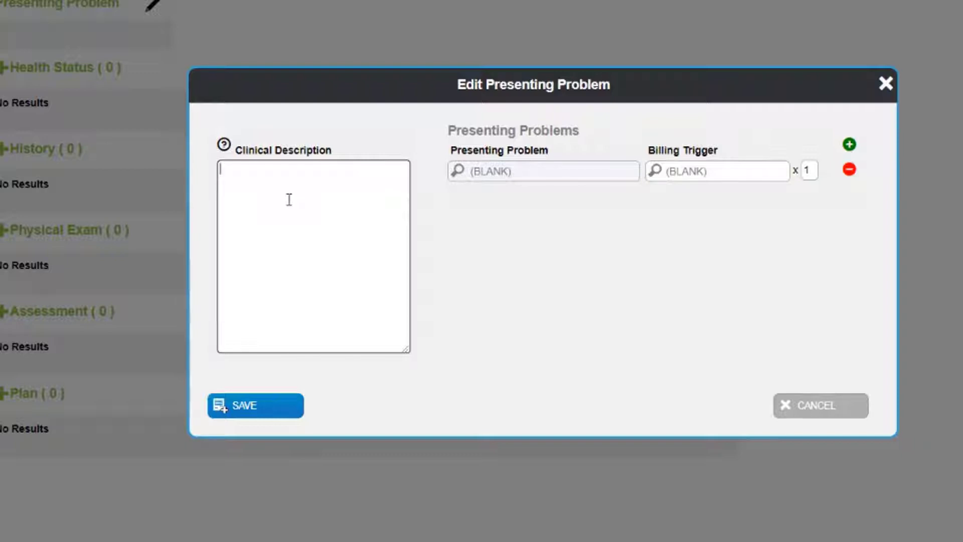
type("Ginger is a four-year-old Golden retriever who is presenting today for a three day history of vomiting and diarrhoea.")
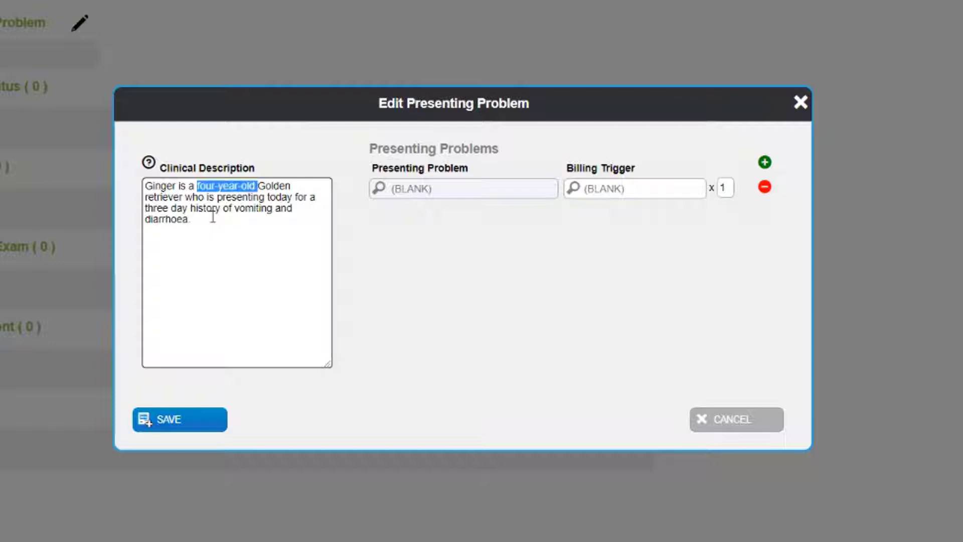
type("two year old")
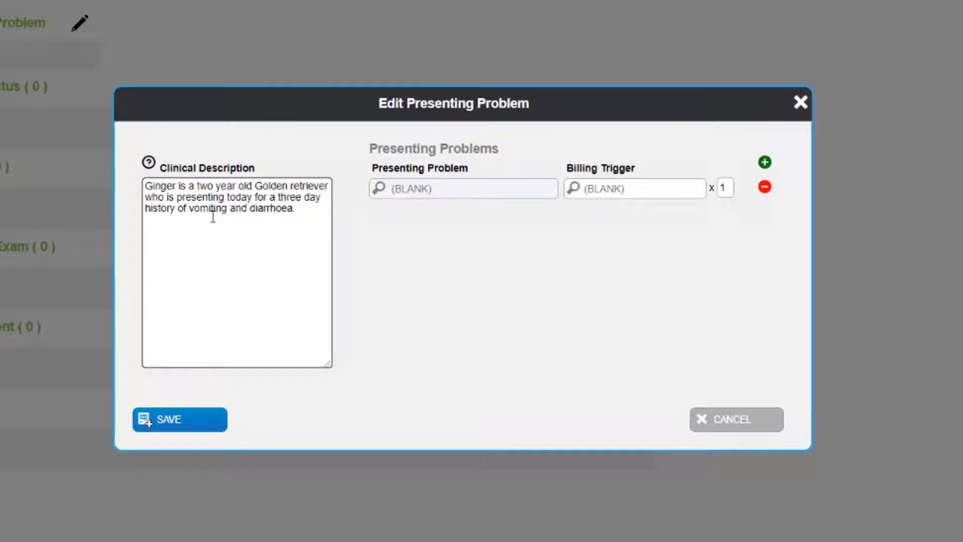
Change 'four-year-old' to 'two year old' and retype 'history' at the description's end
left_click(321, 219)
key("BackSpace")
key("BackSpace")
key("BackSpace")
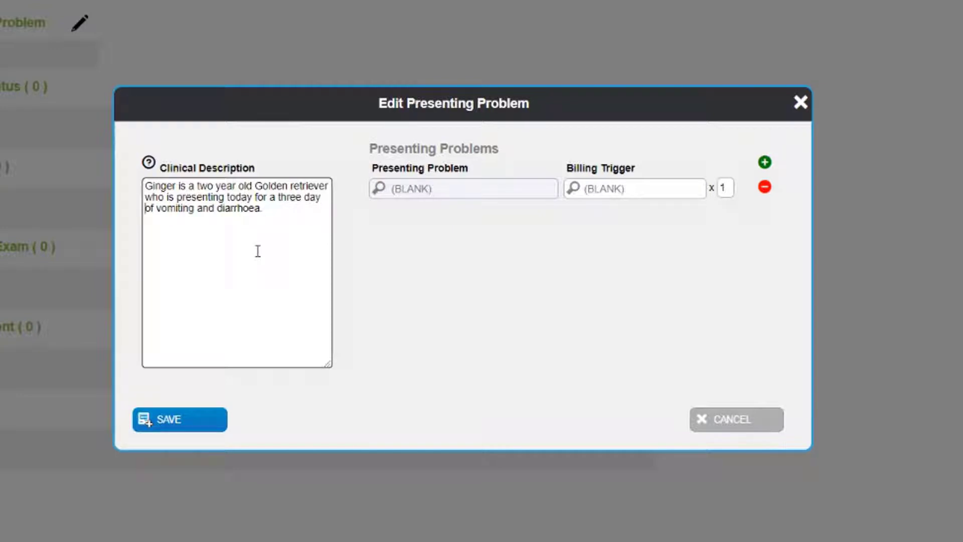
type("history")
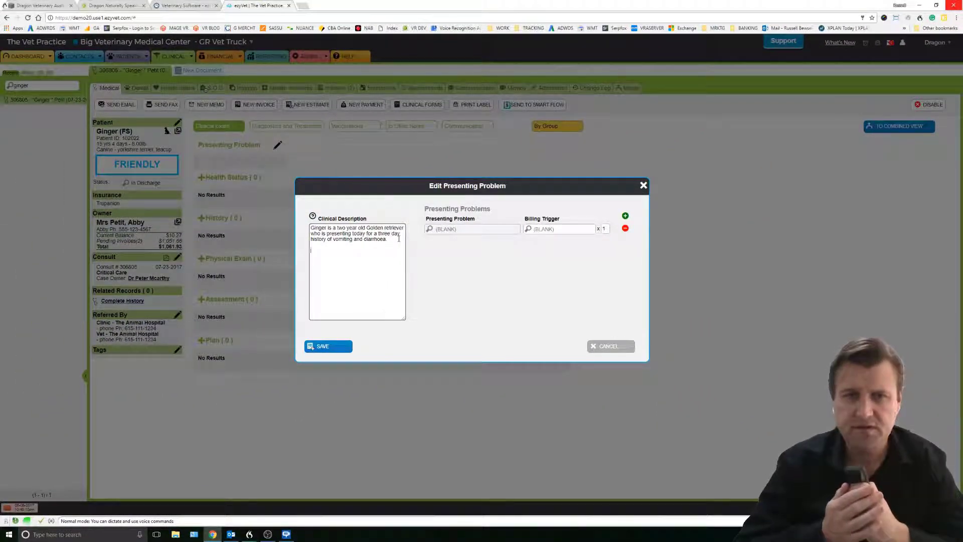
type("So you have very fast and efficient control of the text areas within")
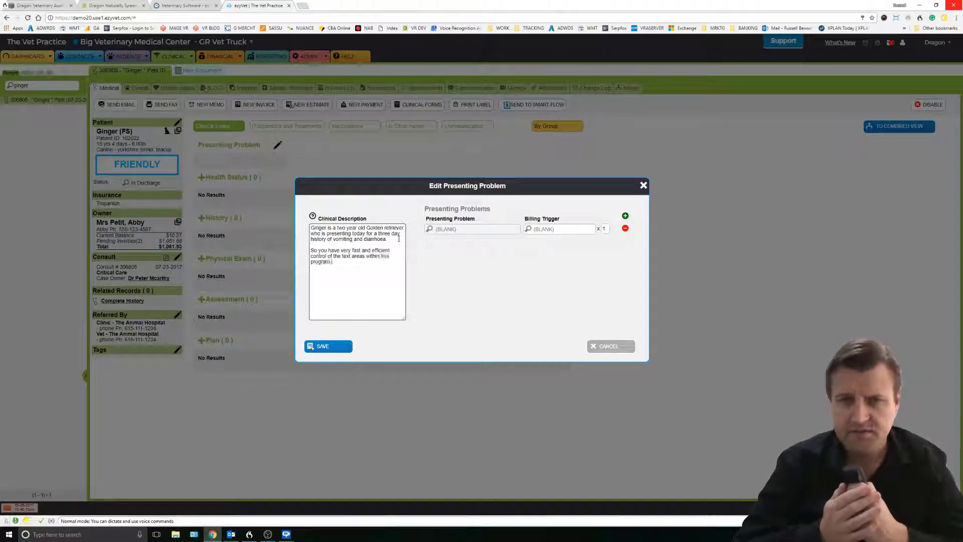
type(" this program. This makes")
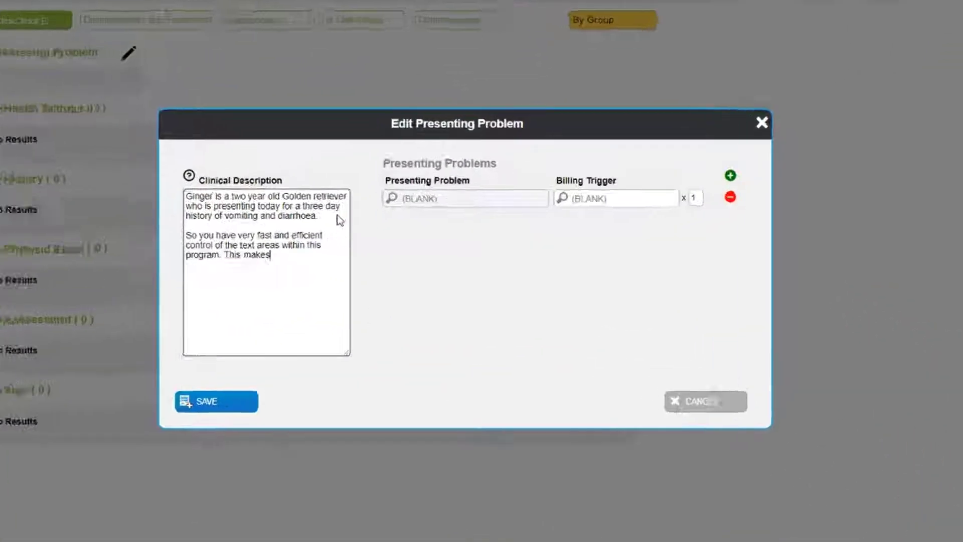
type(". dragonveterinary much more efficient than typing.")
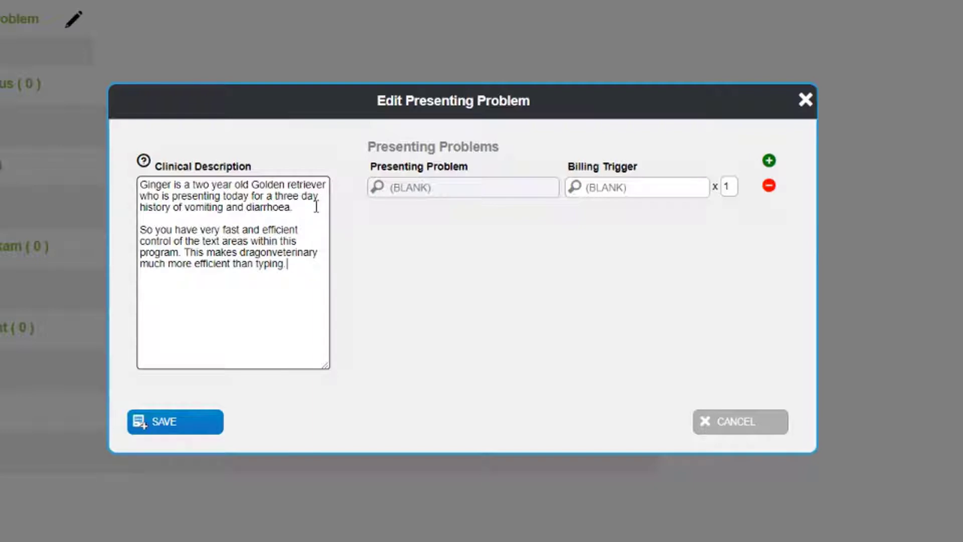
type(" It will save you hours each day.")
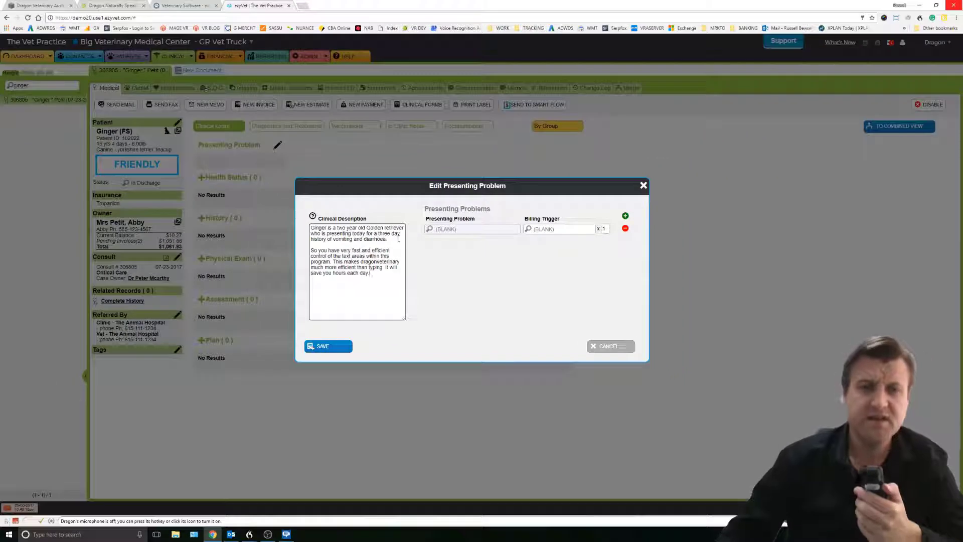
Save the presenting problem with its efficient-dictation paragraph and start a new email for Ginger
left_click(324, 345)
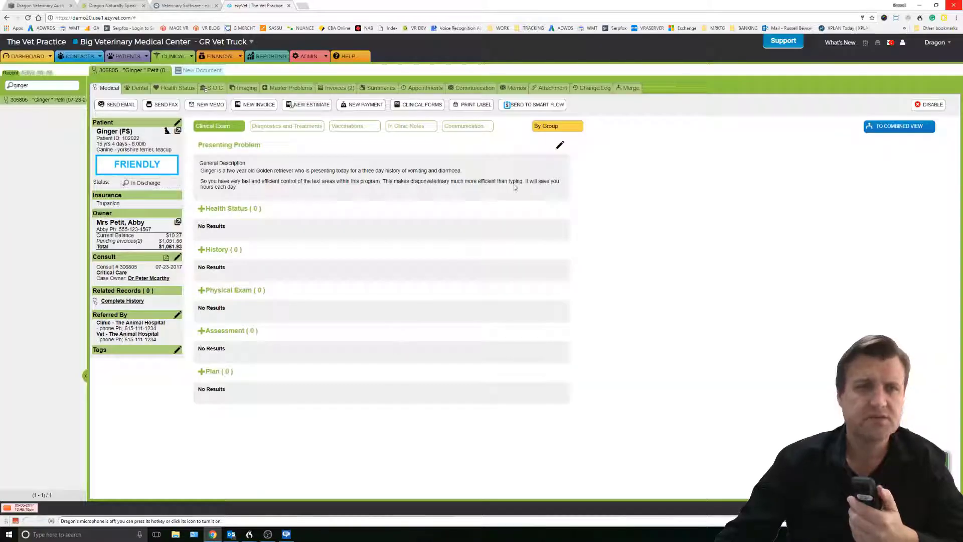
left_click(117, 104)
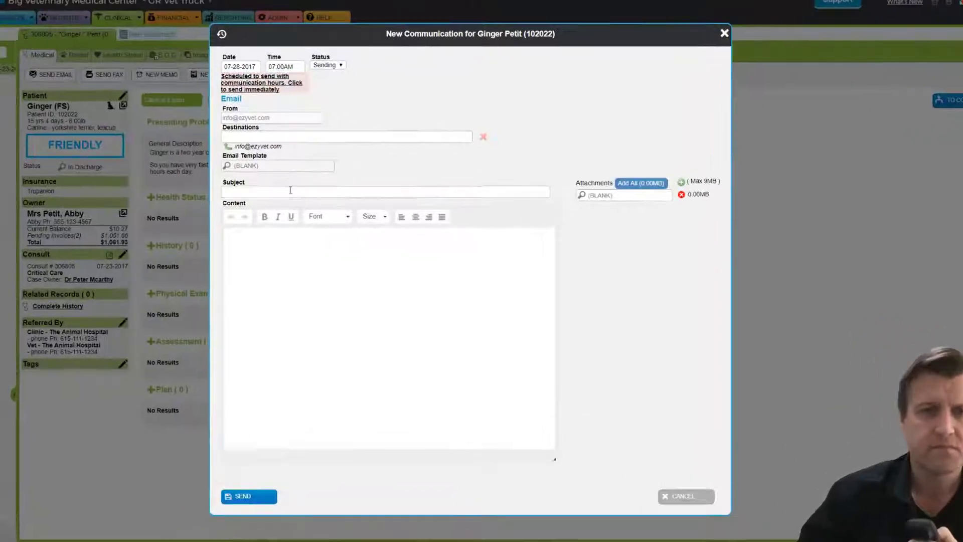
Dictate subject 'Ginger' and four body paragraphs on tablets, faecal test, fluid therapy and owner questions
left_click(321, 202)
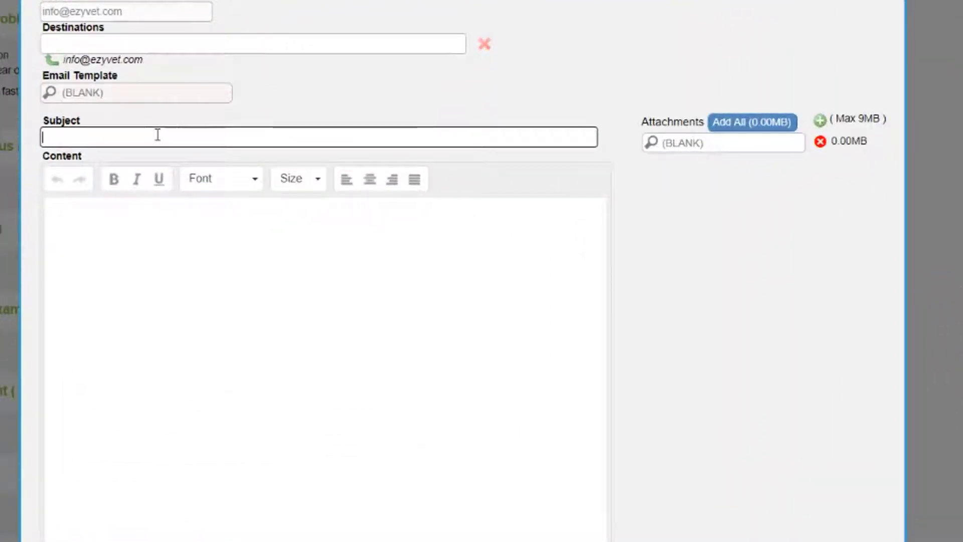
type("Ginger")
left_click(145, 218)
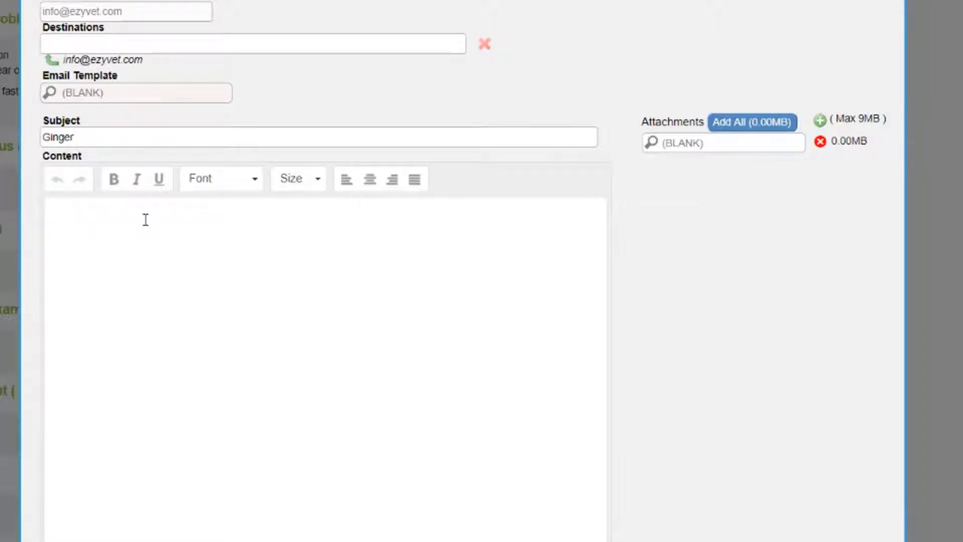
type("Recommended treatment is four tablets for two weeks.")
key("Return")
key("Return")
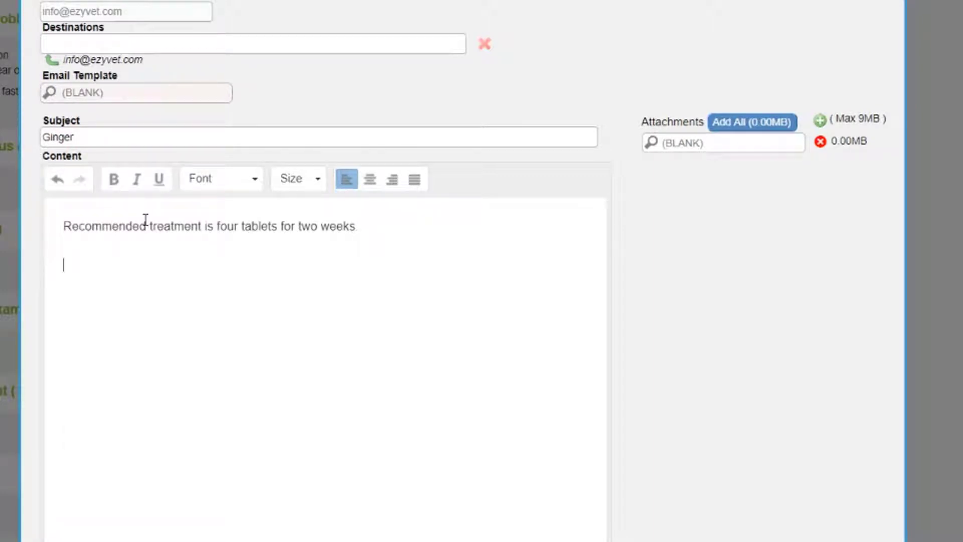
type("I'll submit faecal to rule out parasites.")
key("Return")
key("Return")
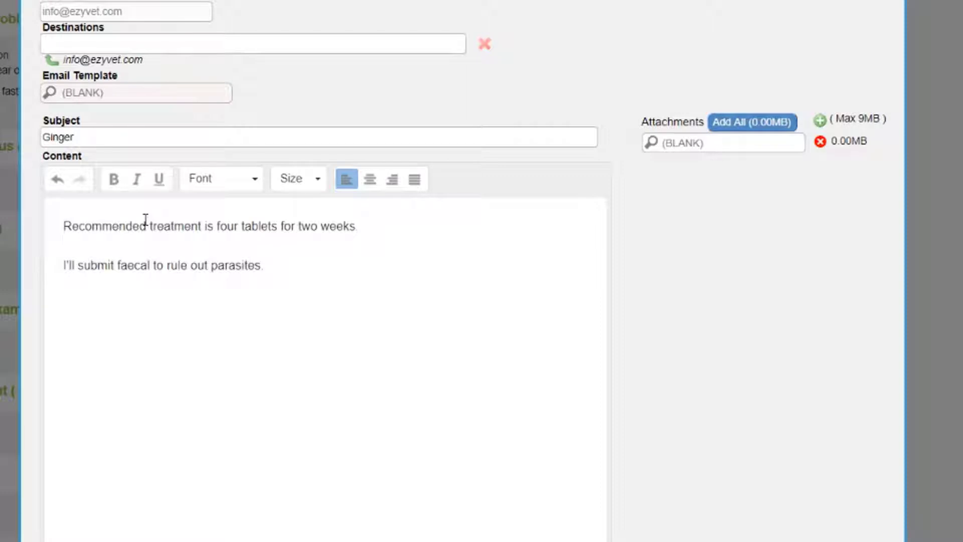
type("Plain intravenous fluid therapy")
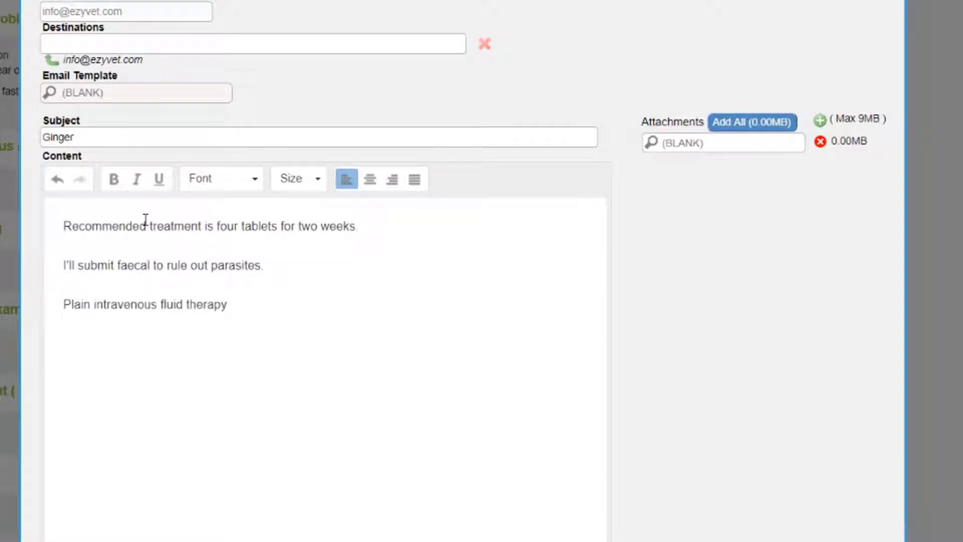
type(" supplemental potassium.")
key("Return")
key("Return")
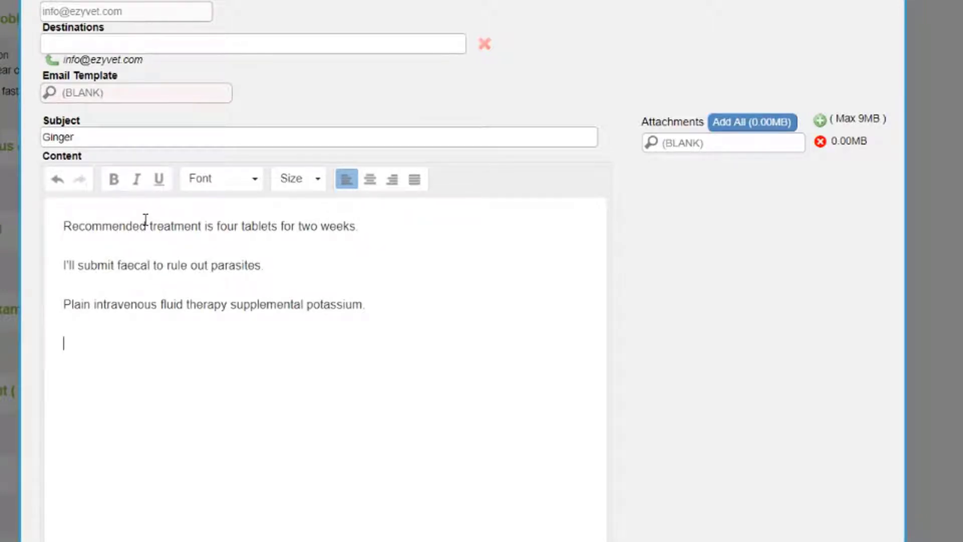
type("I'll question the owner about possible garbage, foreign bodies and toxins")
key("Return")
key("Return")
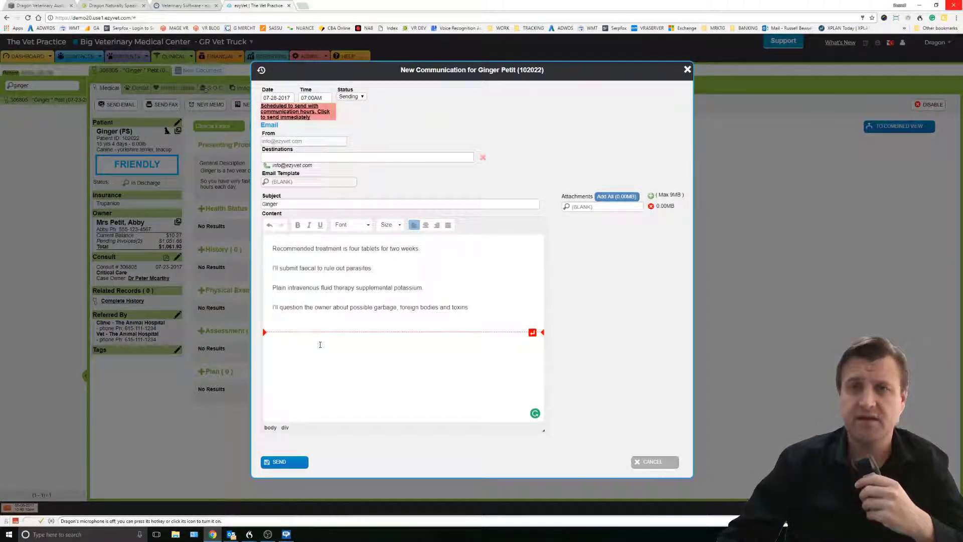
left_click(320, 344)
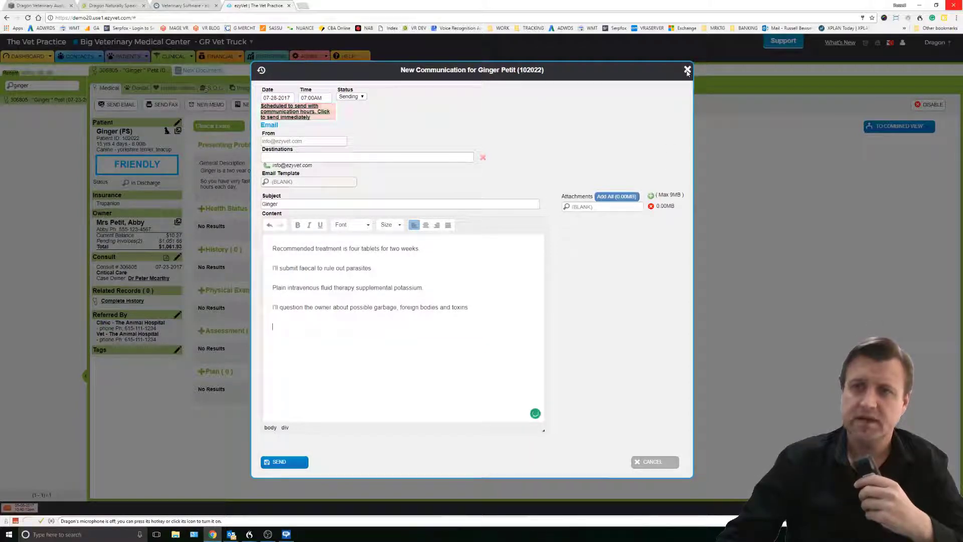
Close the email draft and switch to the Voice Recognition Australia store page
left_click(688, 71)
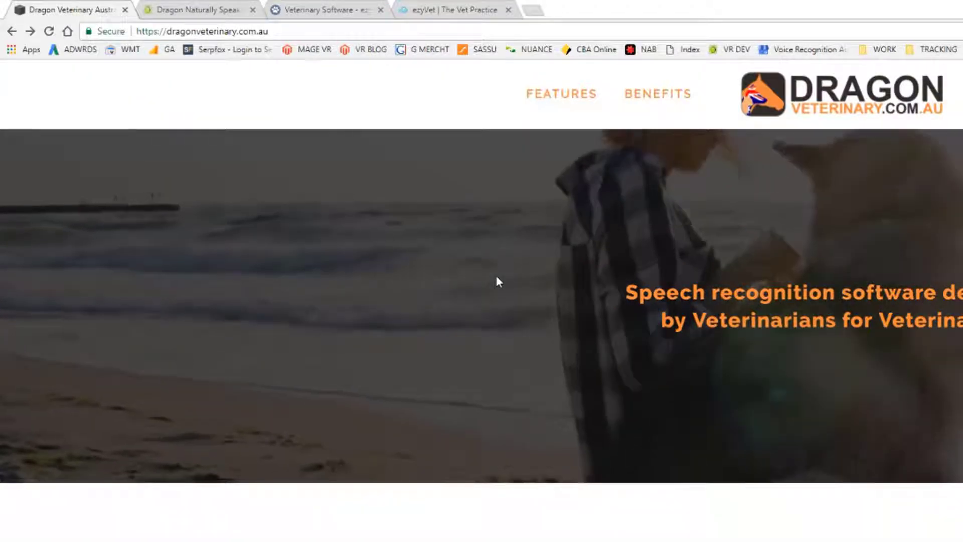
left_click(200, 10)
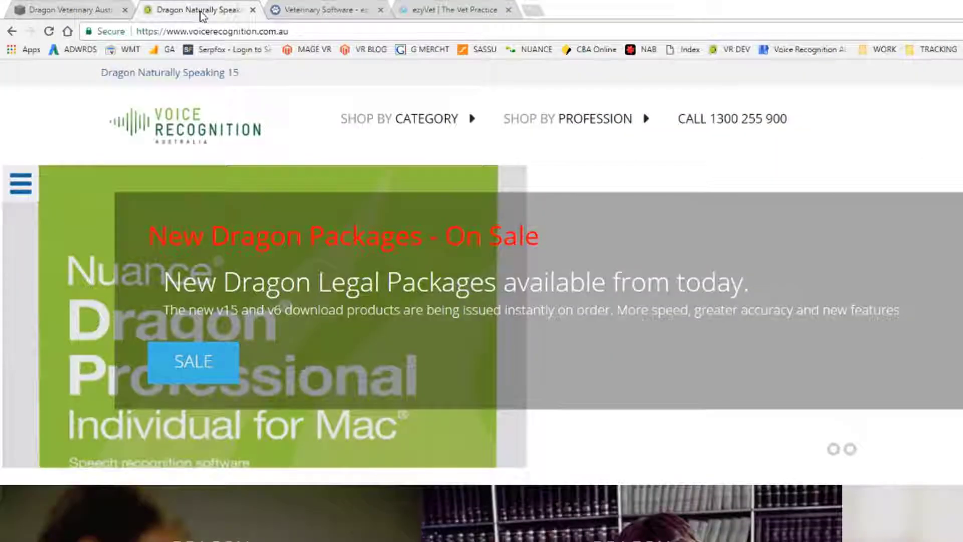